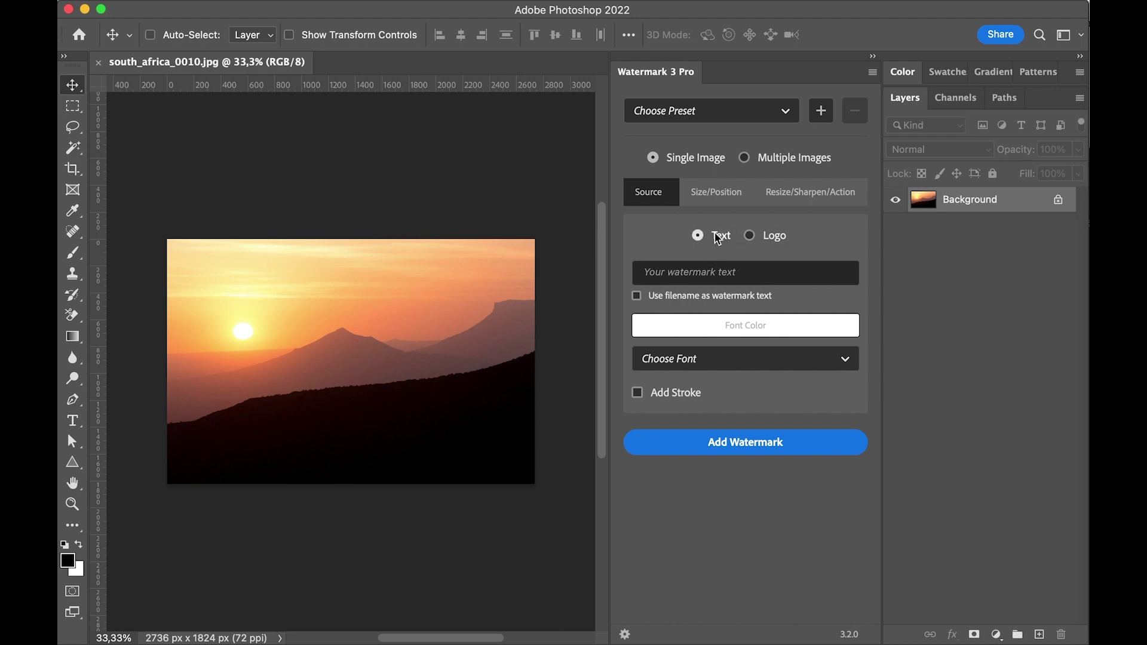
# - Enter pixelsucht.net as the watermark text, keep the white font colour, and choose Cochin
pyautogui.click(704, 272)
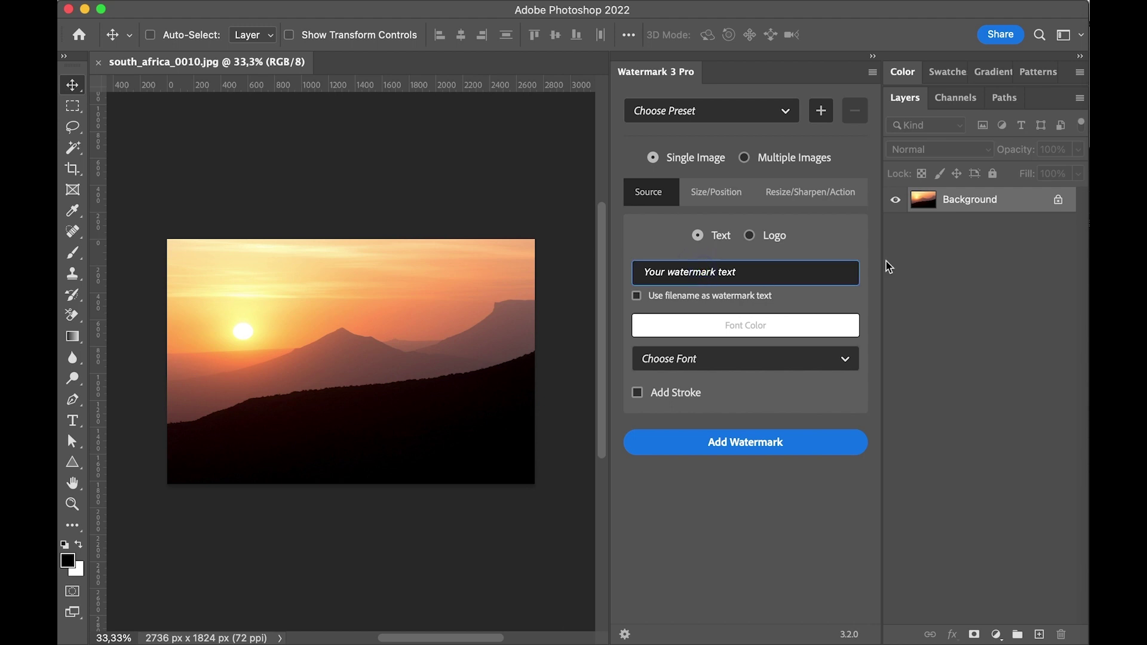
pyautogui.write('pixelsucht.n')
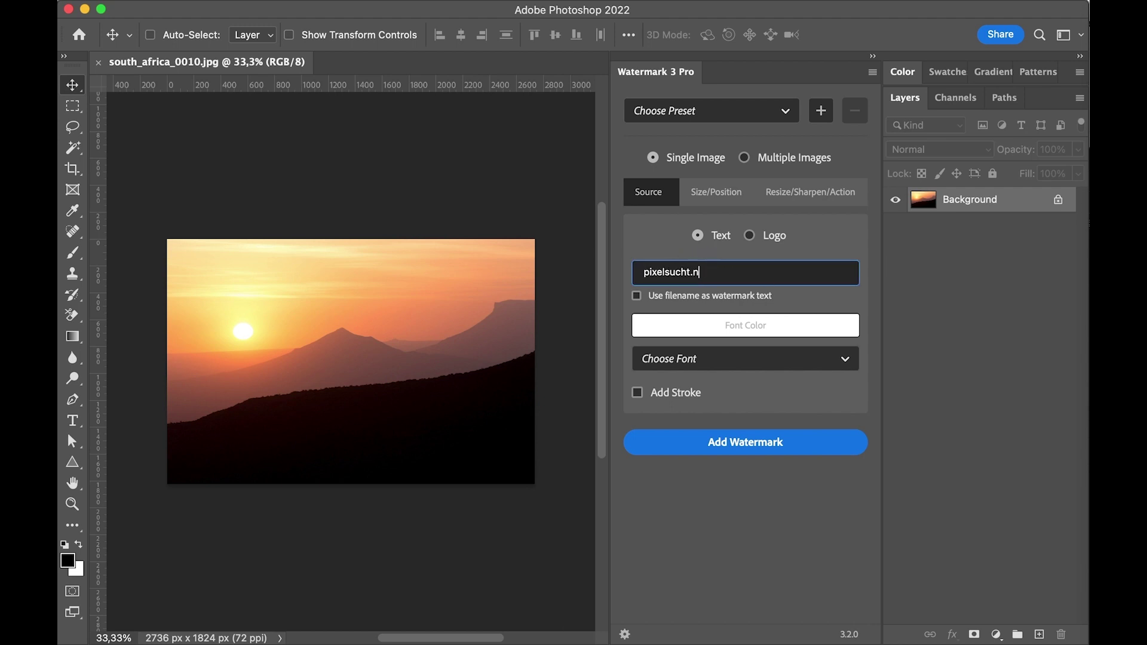
pyautogui.write('et')
pyautogui.click(787, 326)
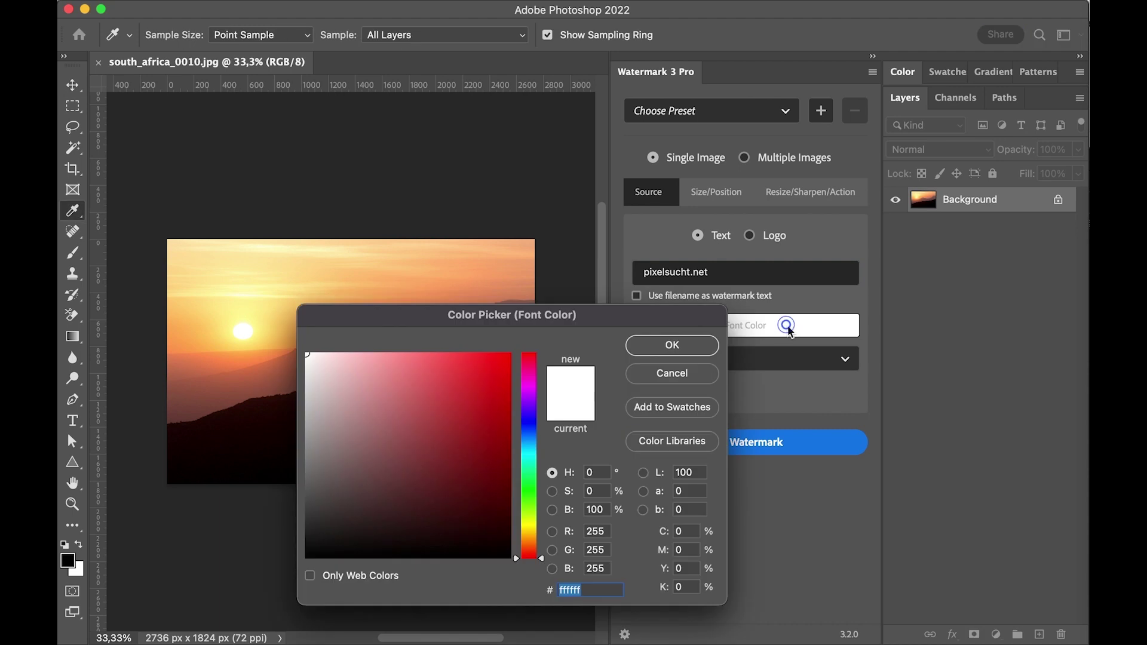
pyautogui.press('Return')
pyautogui.click(752, 358)
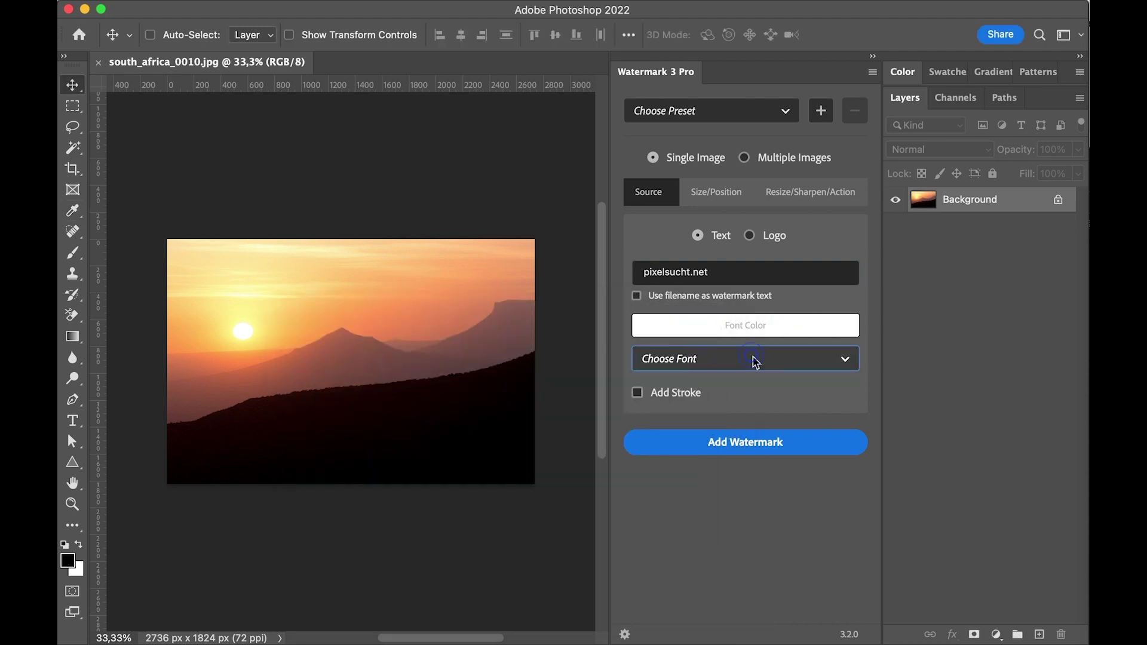
pyautogui.moveTo(853, 387); pyautogui.dragTo(851, 419)
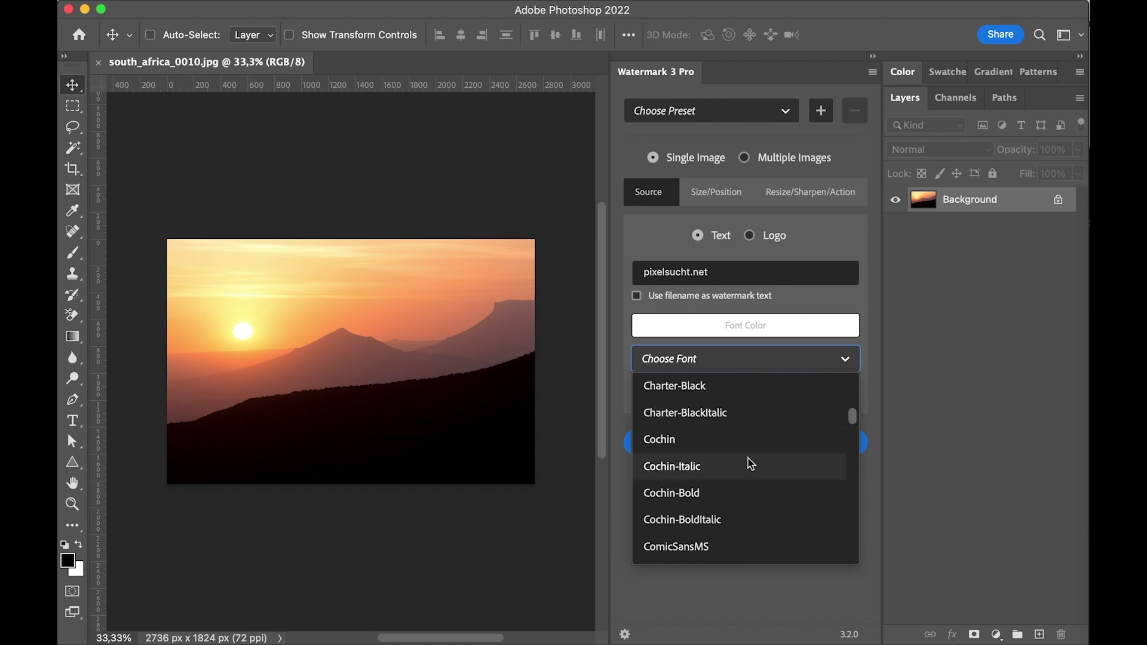
pyautogui.click(743, 442)
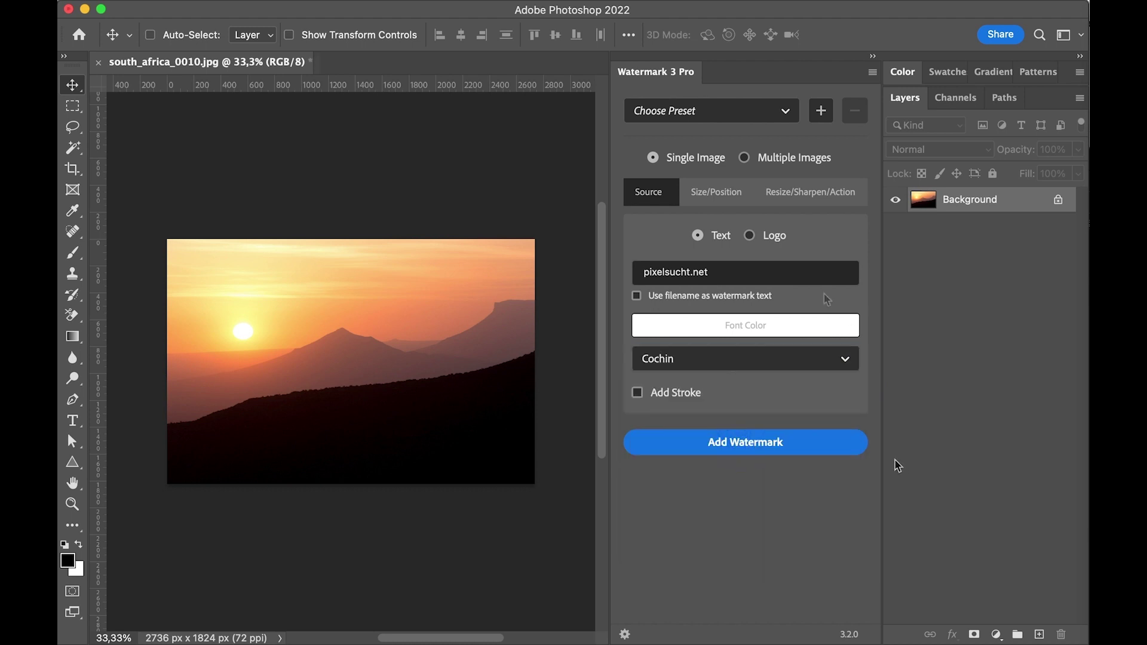
# - Enable Custom Watermark Size and set it to 25% of the image width
pyautogui.click(720, 201)
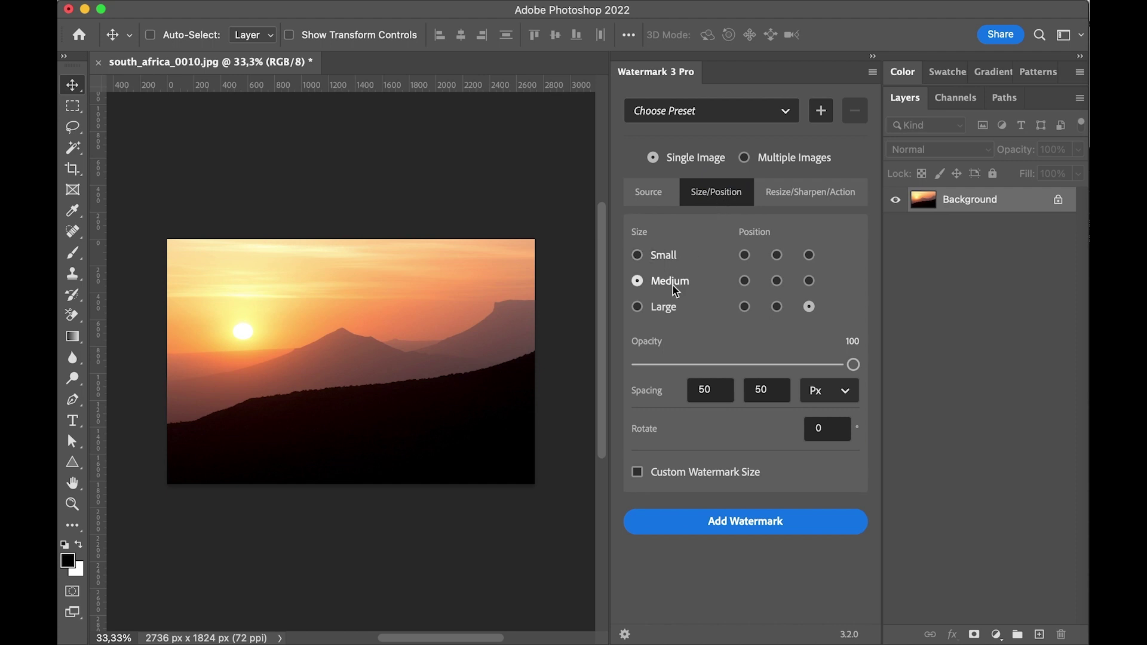
pyautogui.click(694, 475)
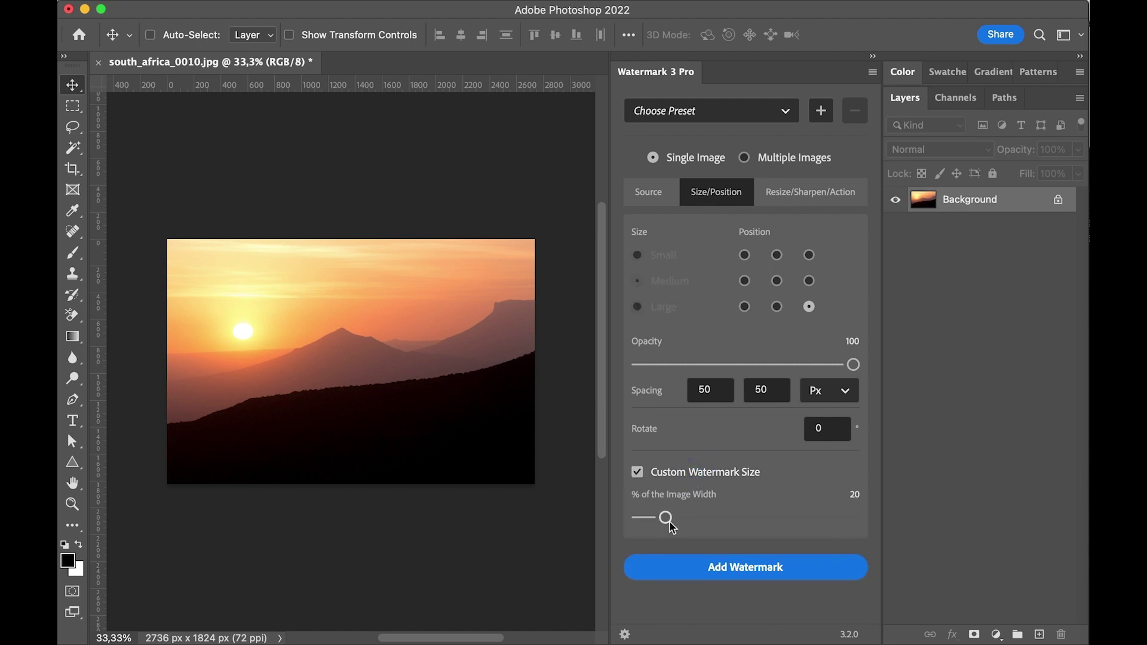
pyautogui.moveTo(664, 516)
pyautogui.mouseDown()
pyautogui.moveTo(685, 523)
pyautogui.moveTo(674, 521)
pyautogui.mouseUp()
# - Toggle Resize Image, Sharpen Image and Play Action on and back off, leaving all unchecked
pyautogui.click(835, 205)
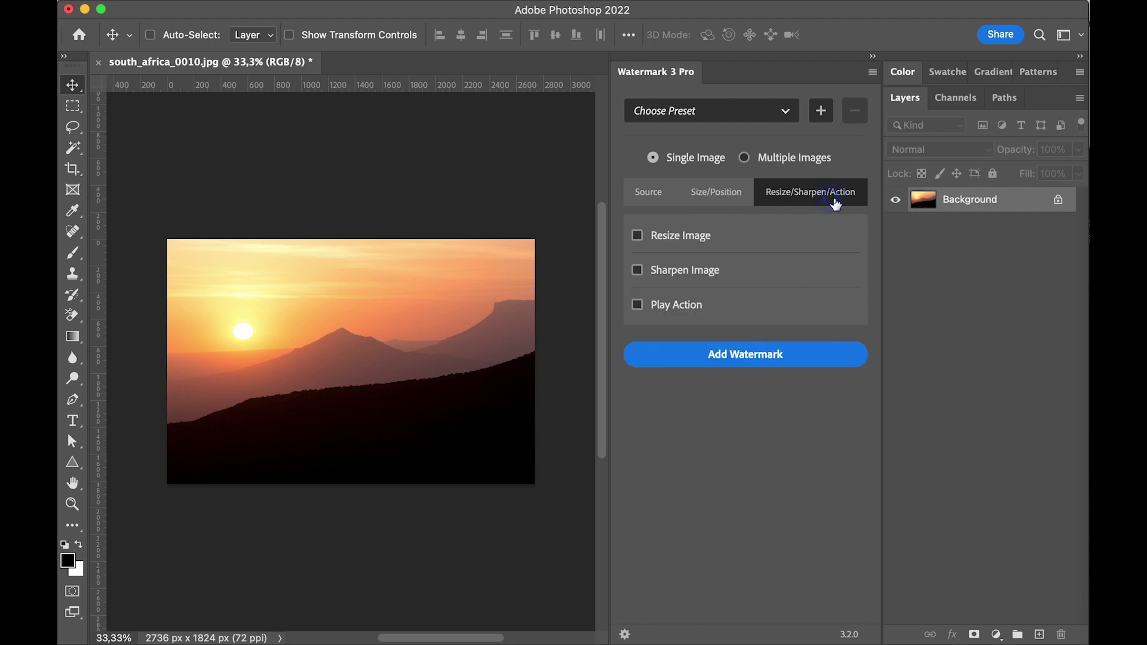
pyautogui.click(696, 237)
pyautogui.click(697, 236)
pyautogui.click(688, 272)
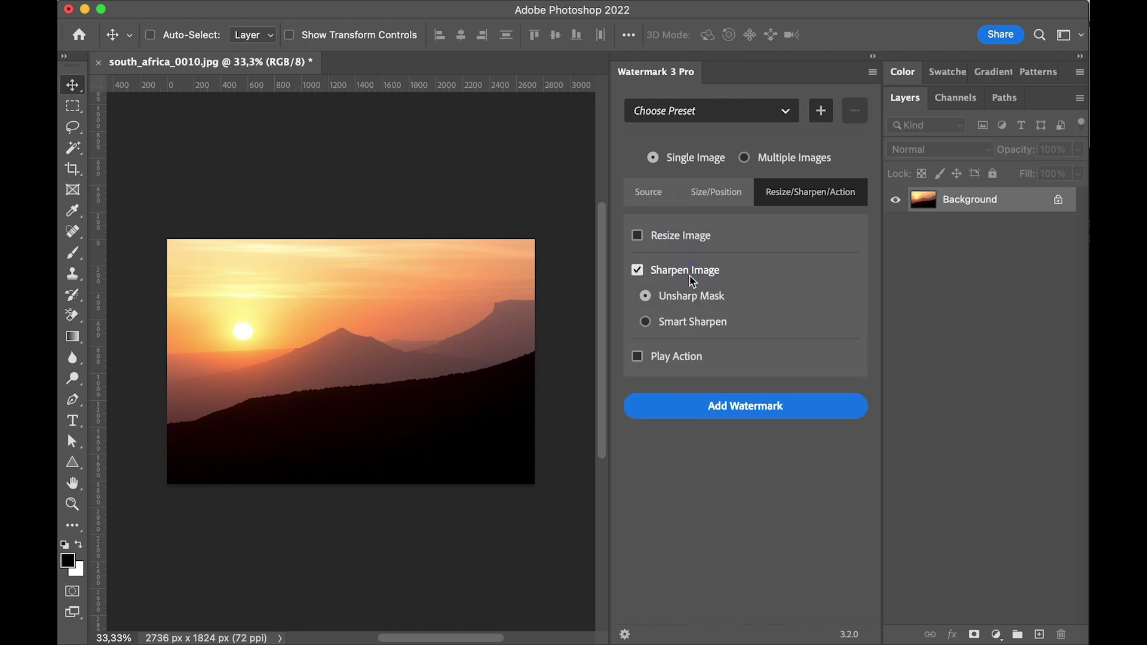
pyautogui.click(692, 273)
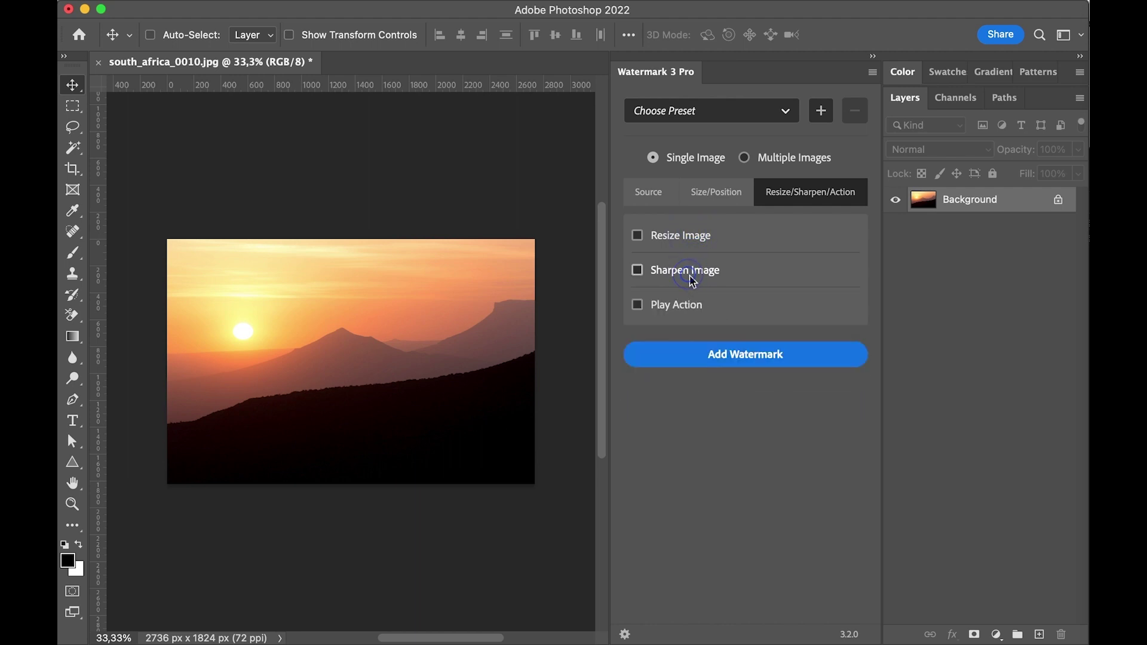
pyautogui.click(684, 311)
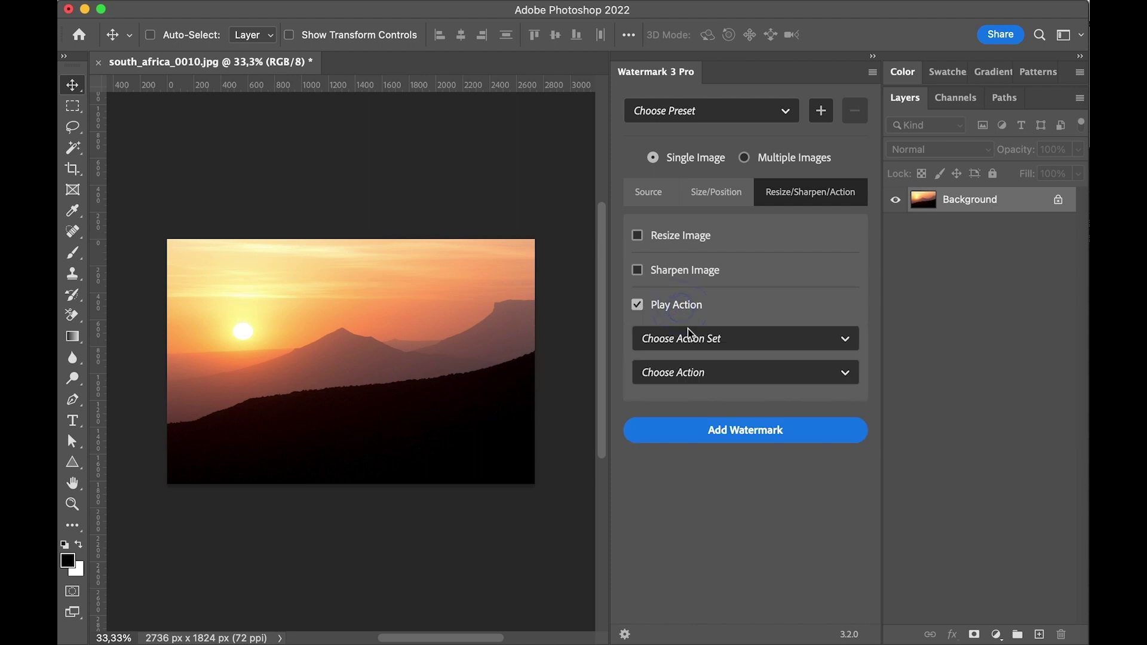
pyautogui.click(689, 310)
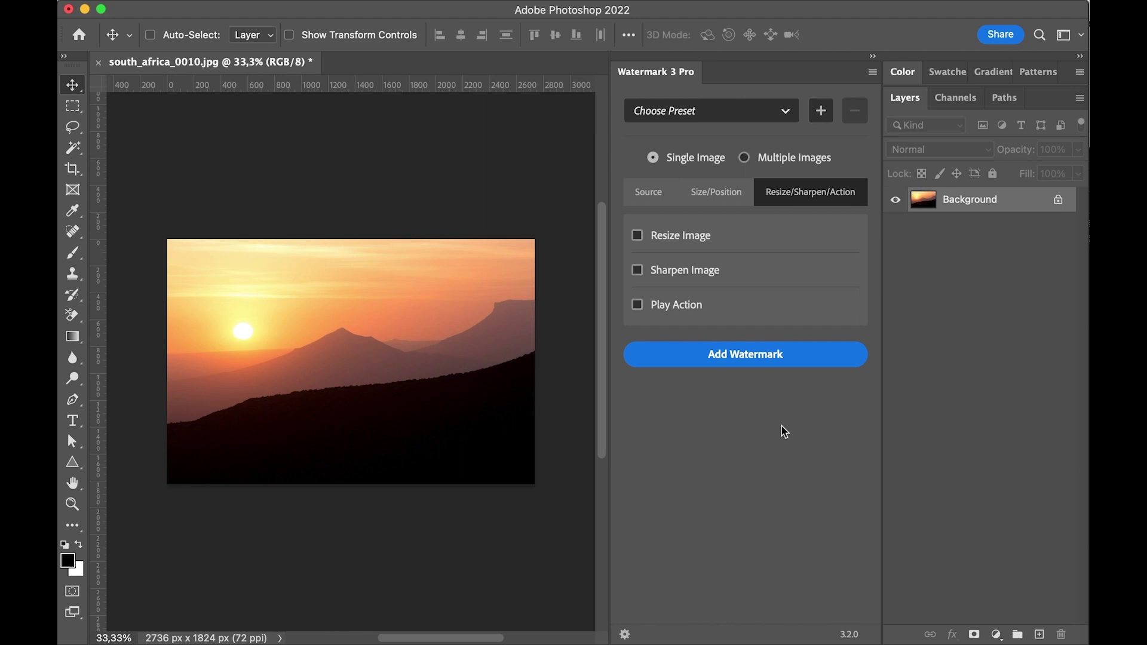
# - Save the settings as preset 'My preset' and apply the watermark to the open photo
pyautogui.click(822, 119)
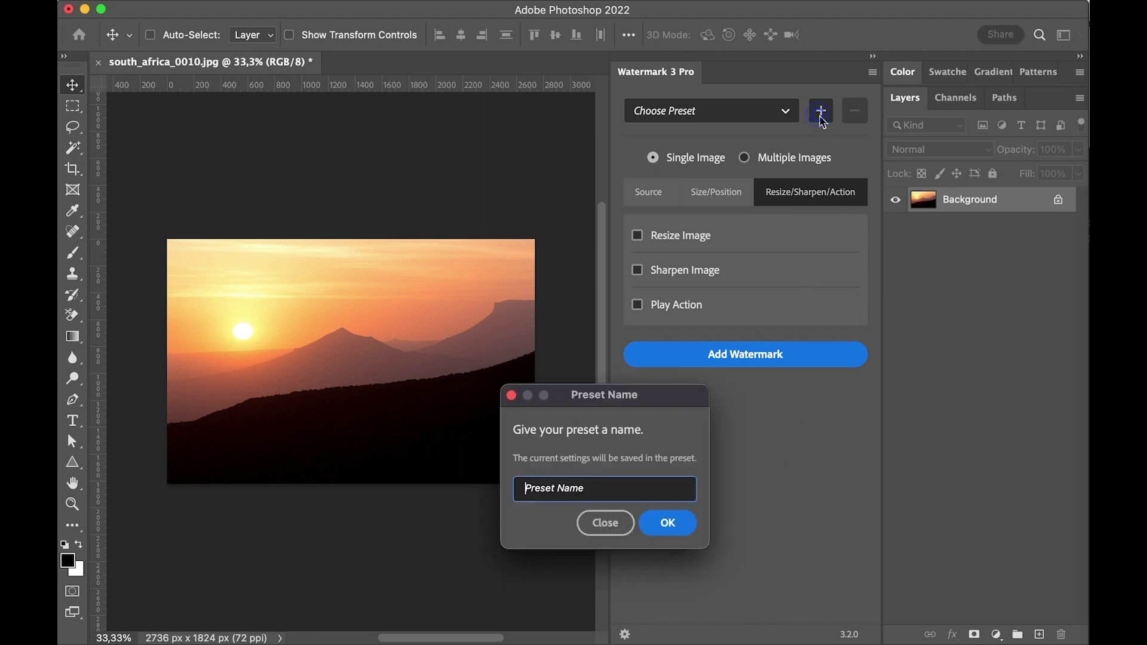
pyautogui.write('My preset')
pyautogui.click(668, 523)
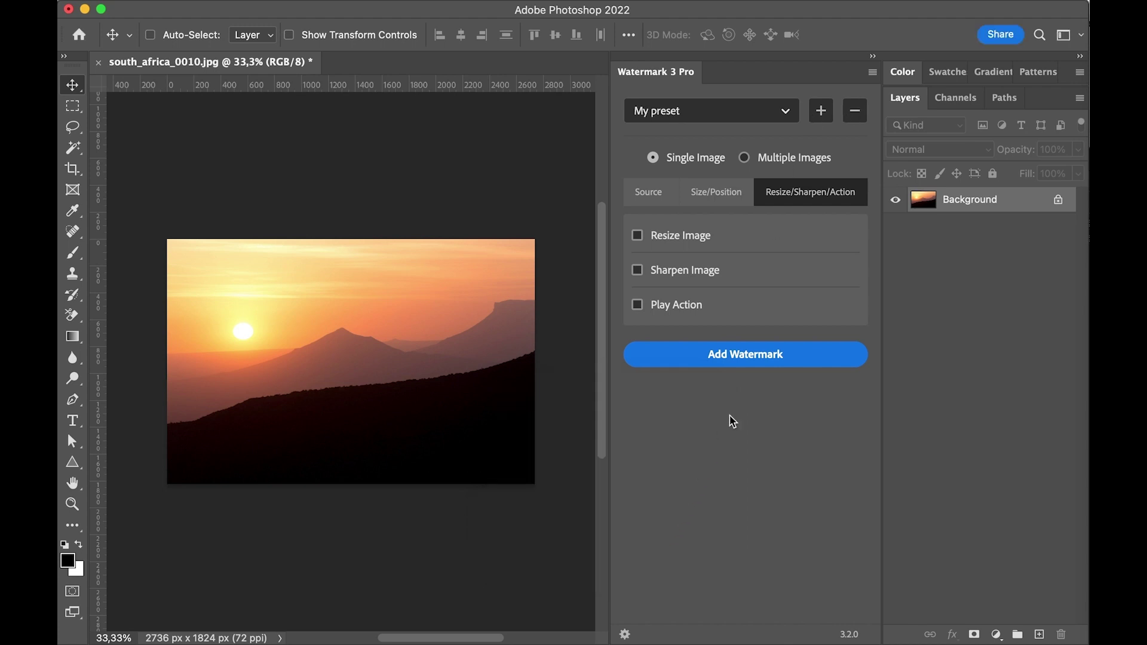
pyautogui.click(724, 358)
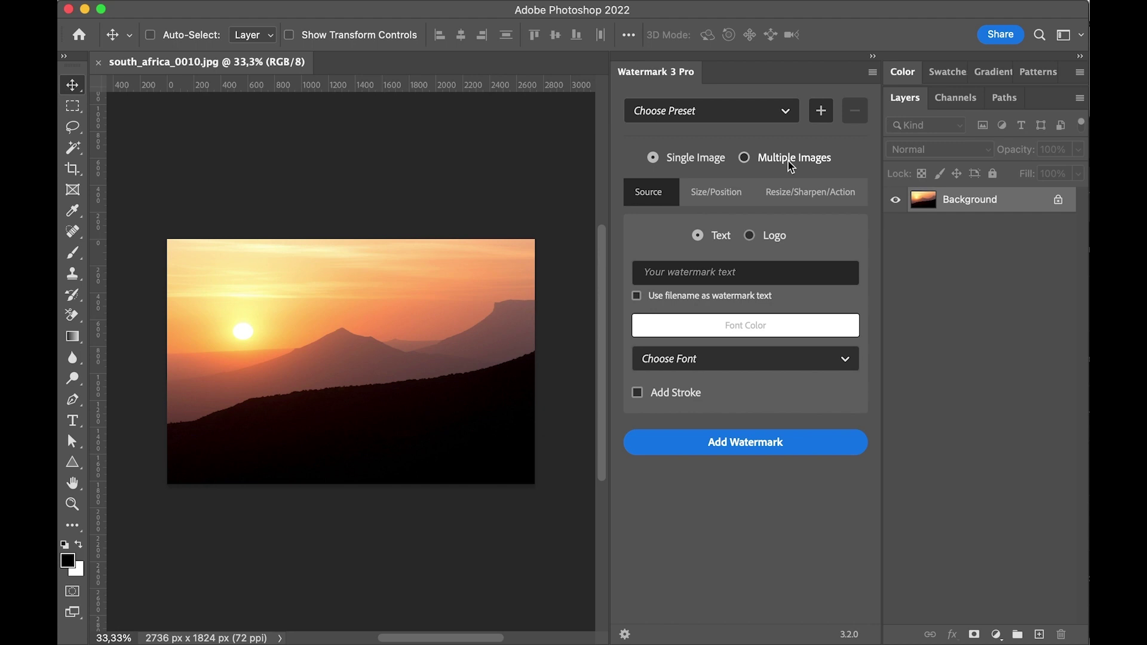
# - Switch to Multiple Images with a Logo source using logo_pixelsucht.ai from the Logo folder
pyautogui.click(789, 160)
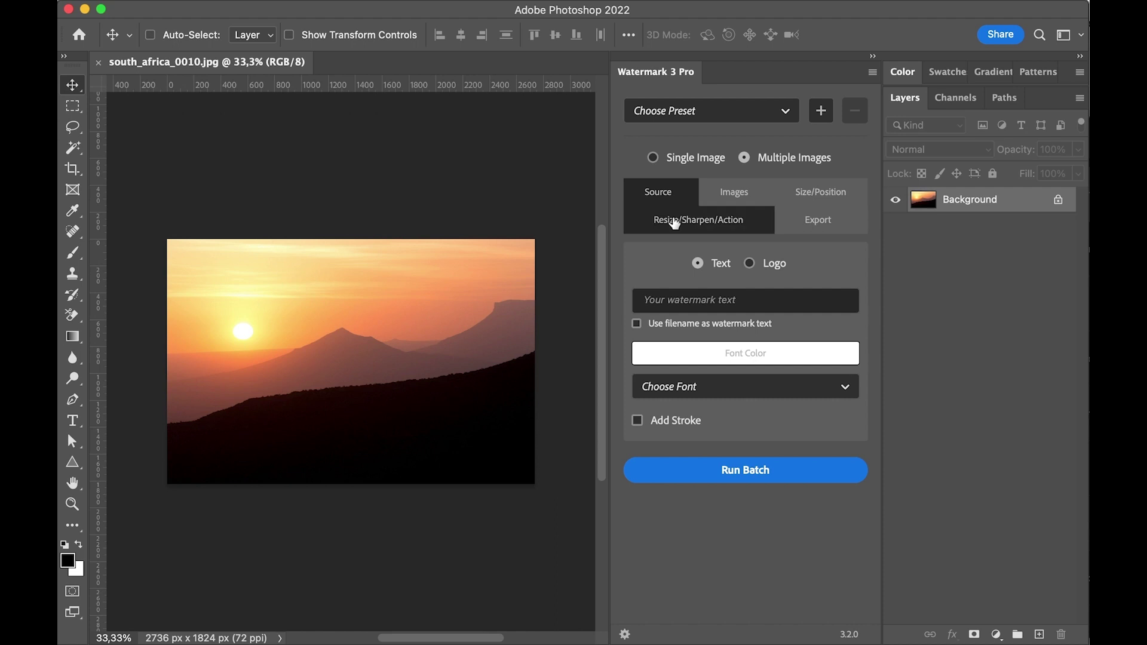
pyautogui.click(771, 265)
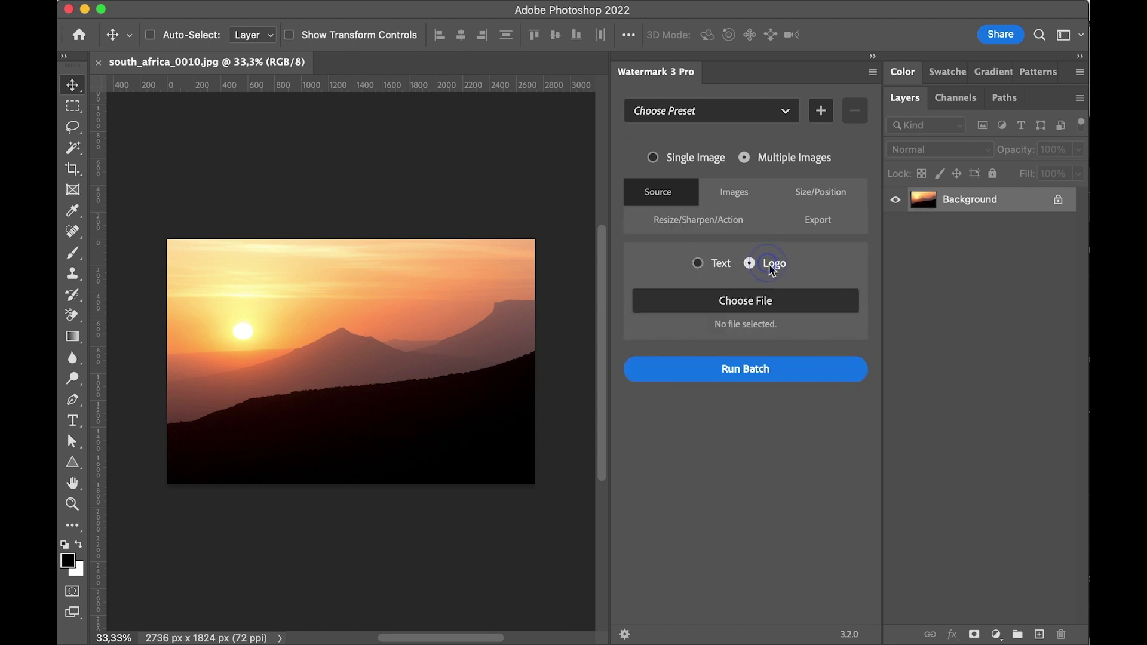
pyautogui.click(756, 311)
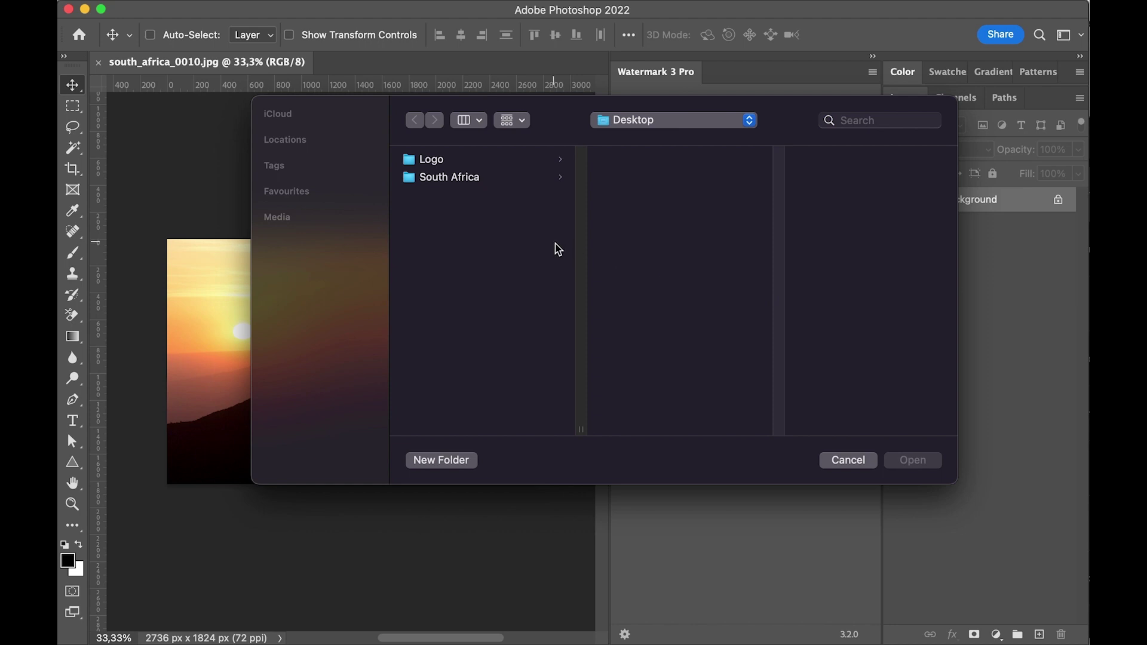
pyautogui.click(488, 162)
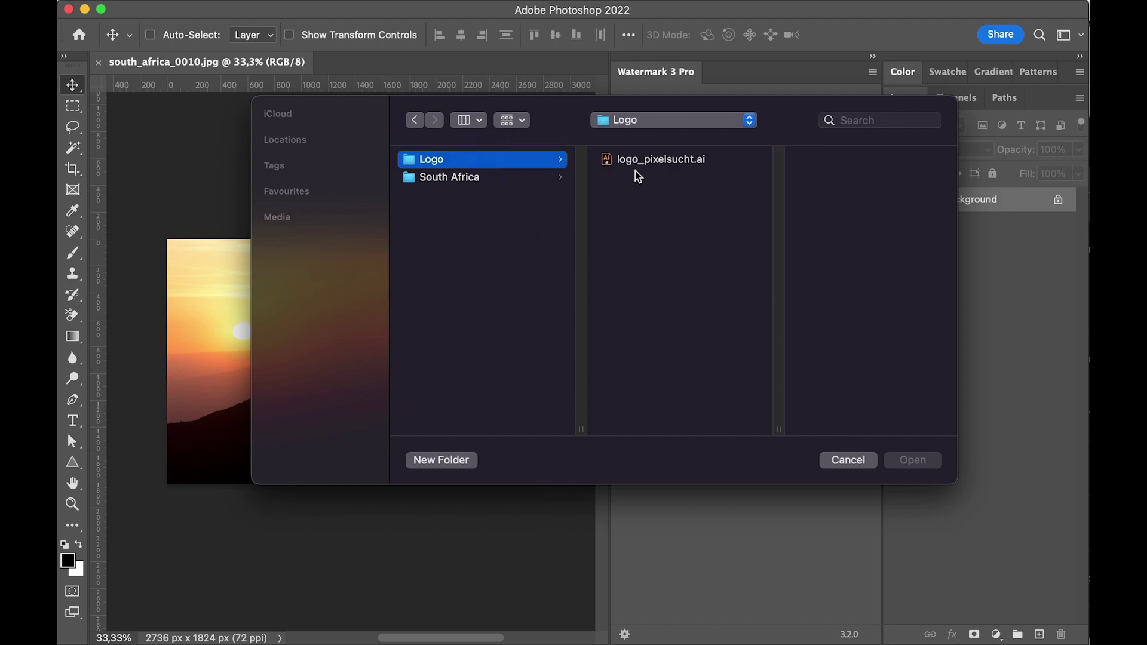
pyautogui.click(667, 167)
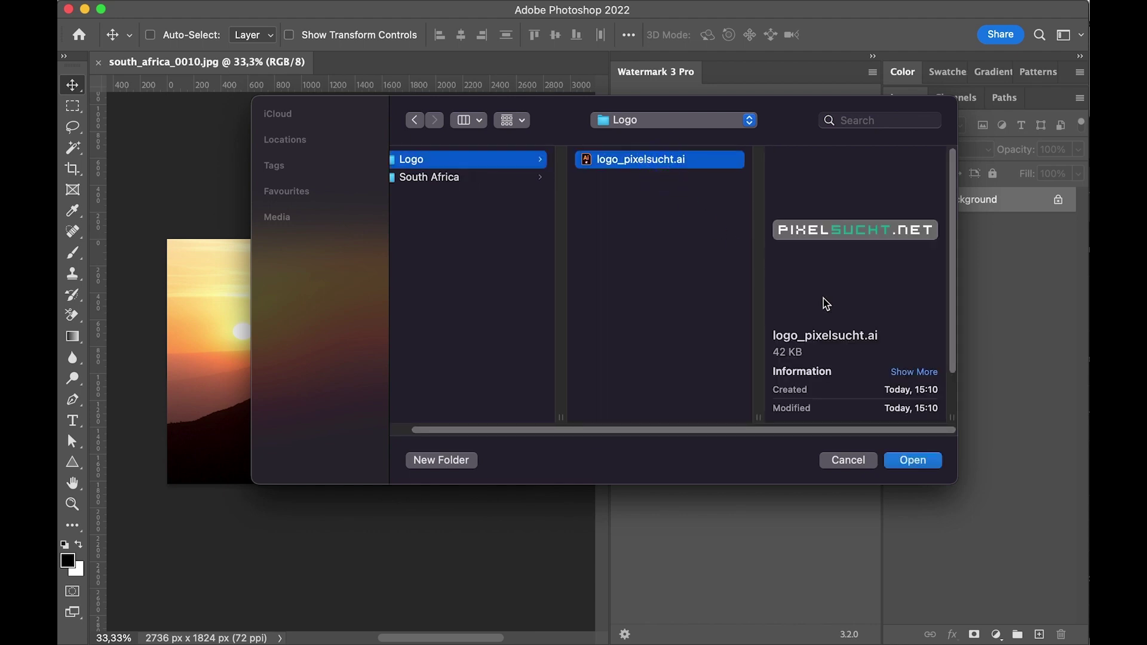
pyautogui.click(925, 465)
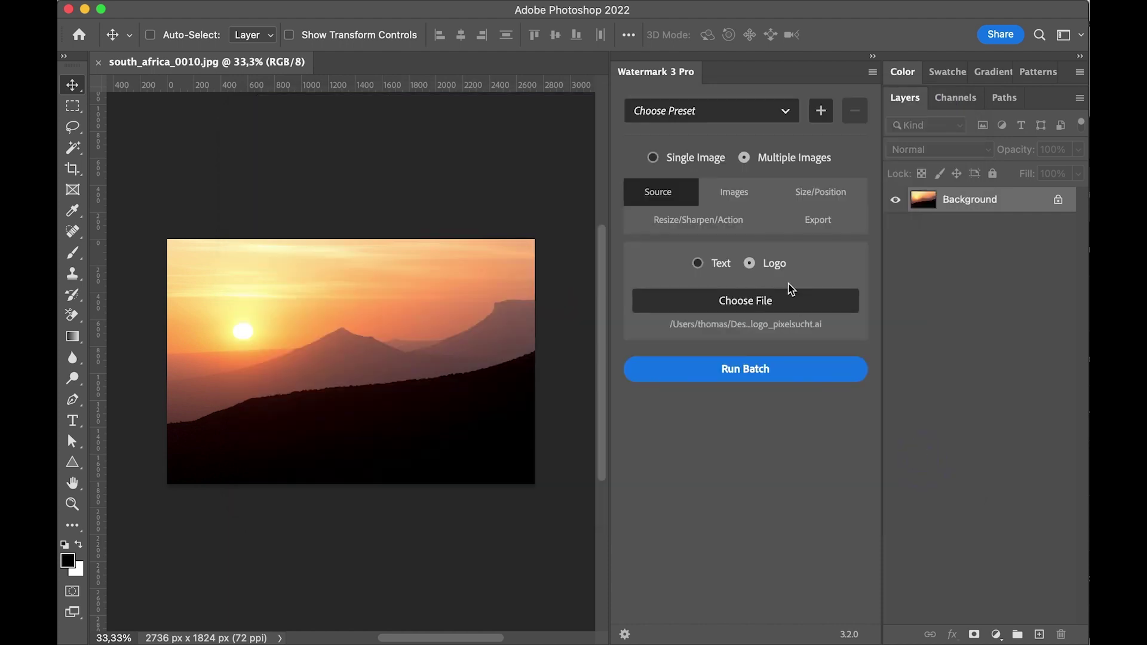
# - Set the South Africa folder as the batch source folder
pyautogui.click(744, 194)
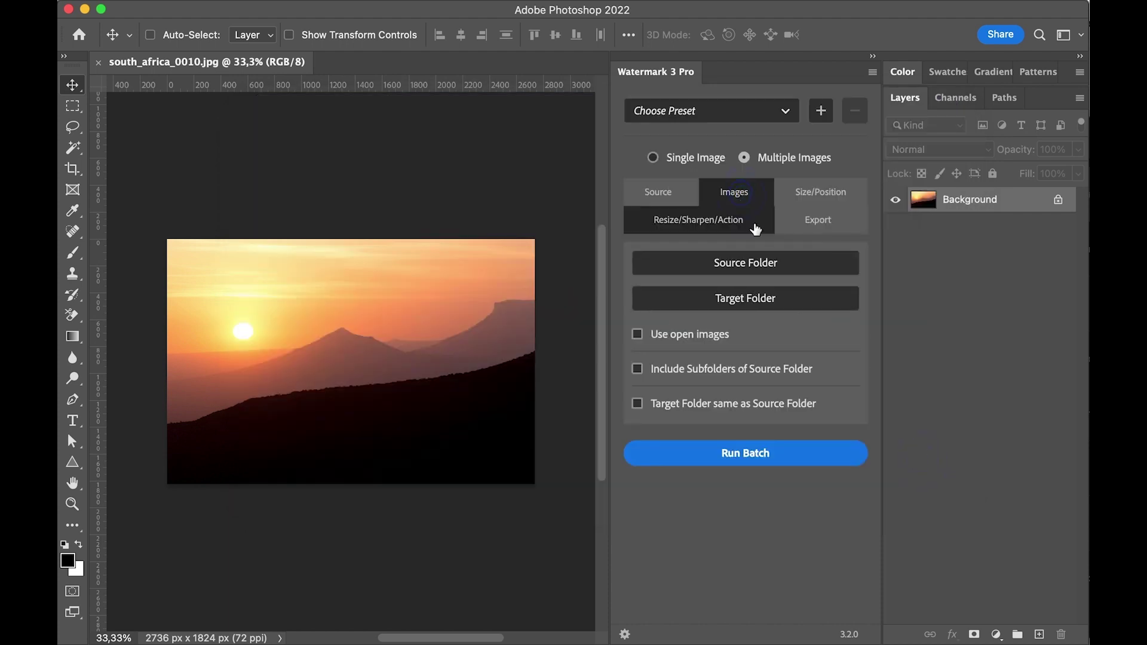
pyautogui.click(753, 267)
pyautogui.click(511, 177)
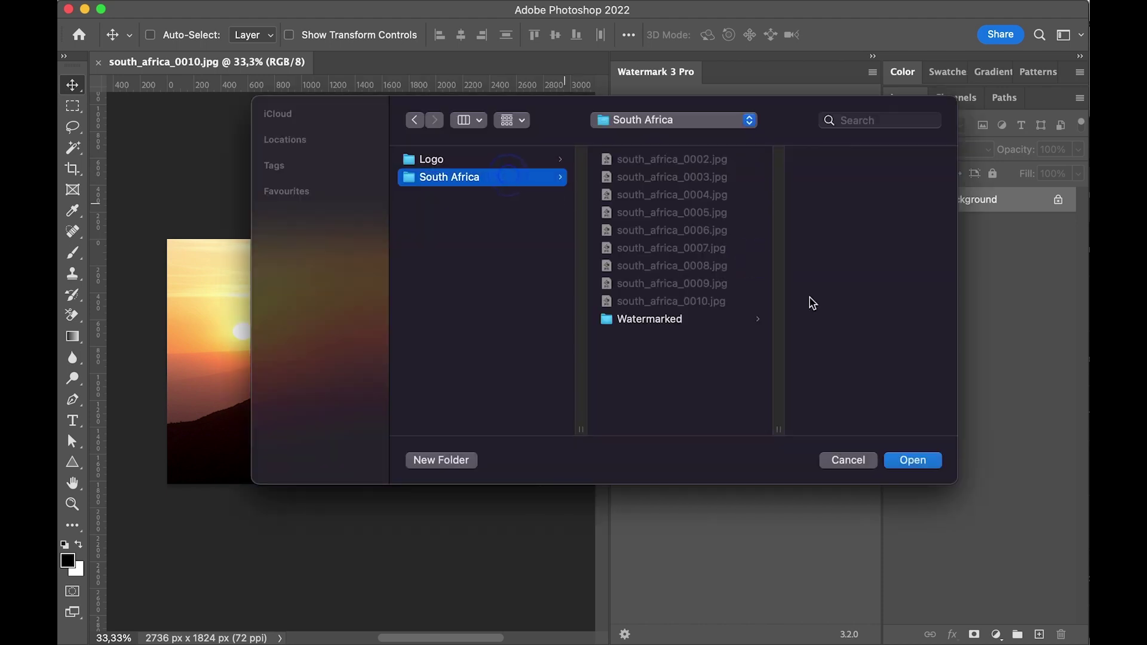
pyautogui.click(935, 462)
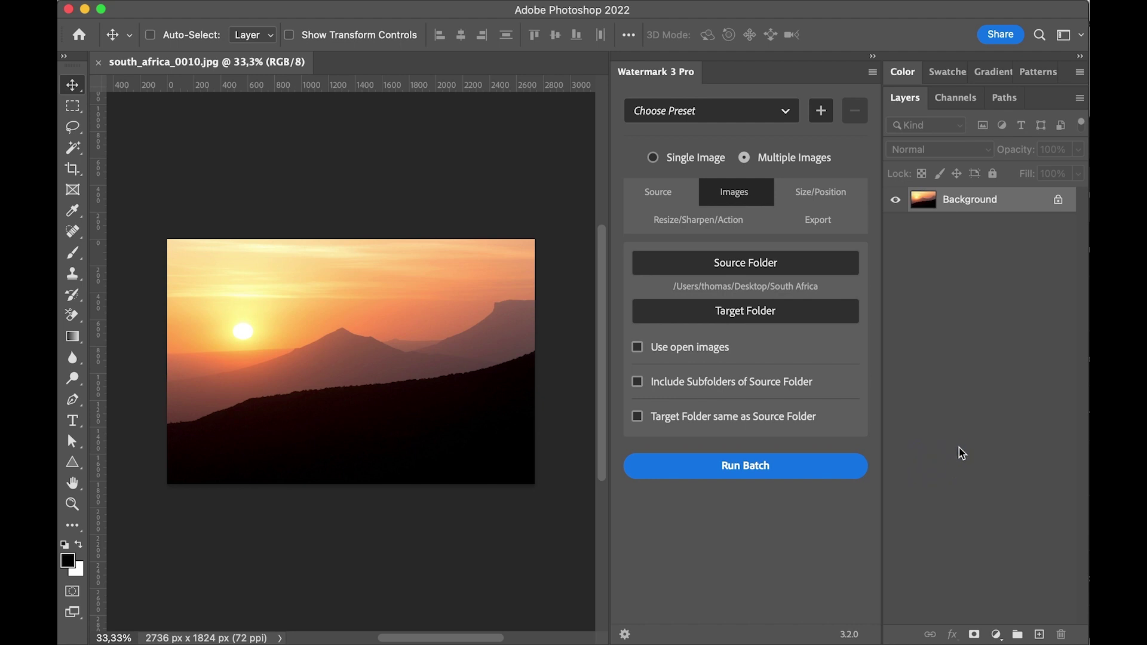
# - Set the Watermarked subfolder as the batch target folder
pyautogui.click(801, 311)
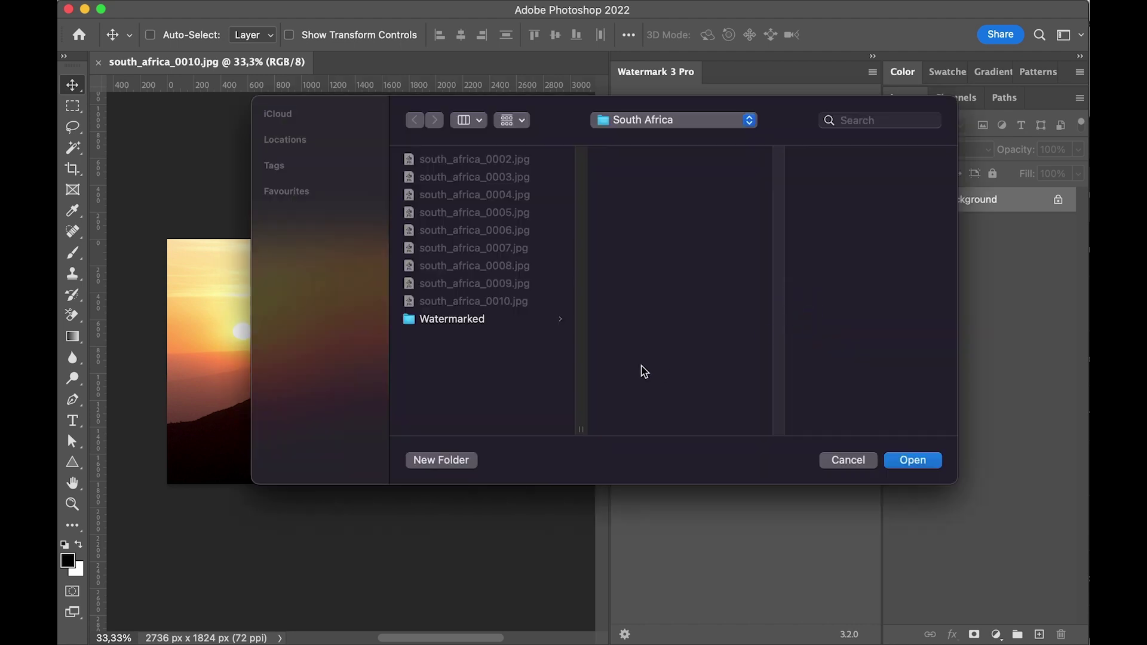
pyautogui.click(480, 323)
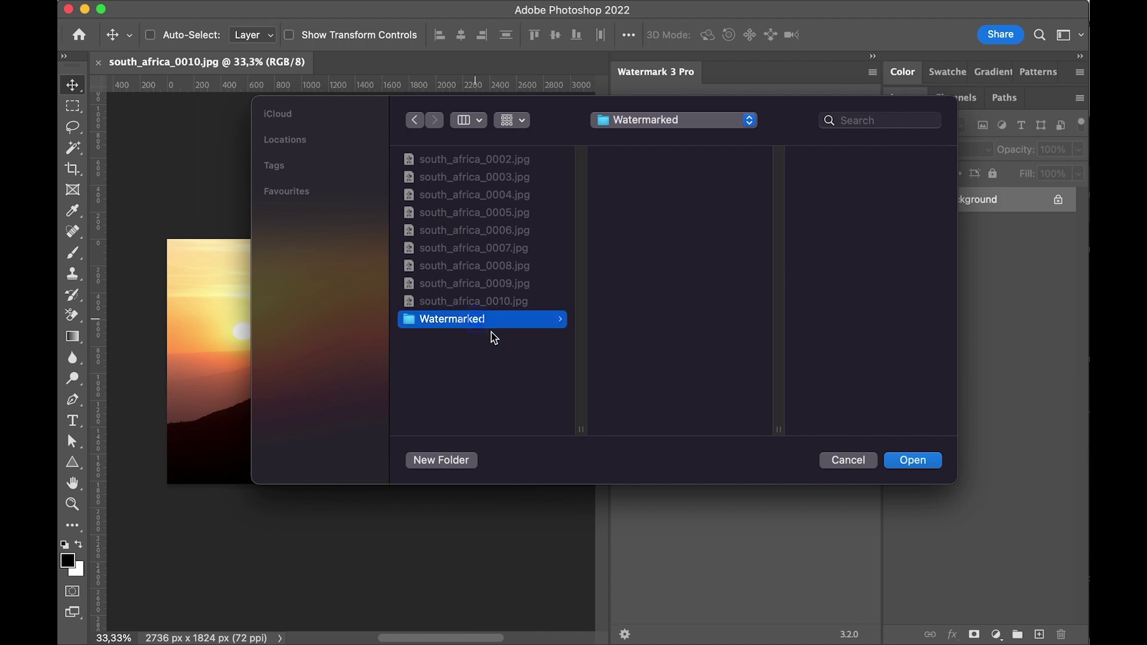
pyautogui.click(912, 461)
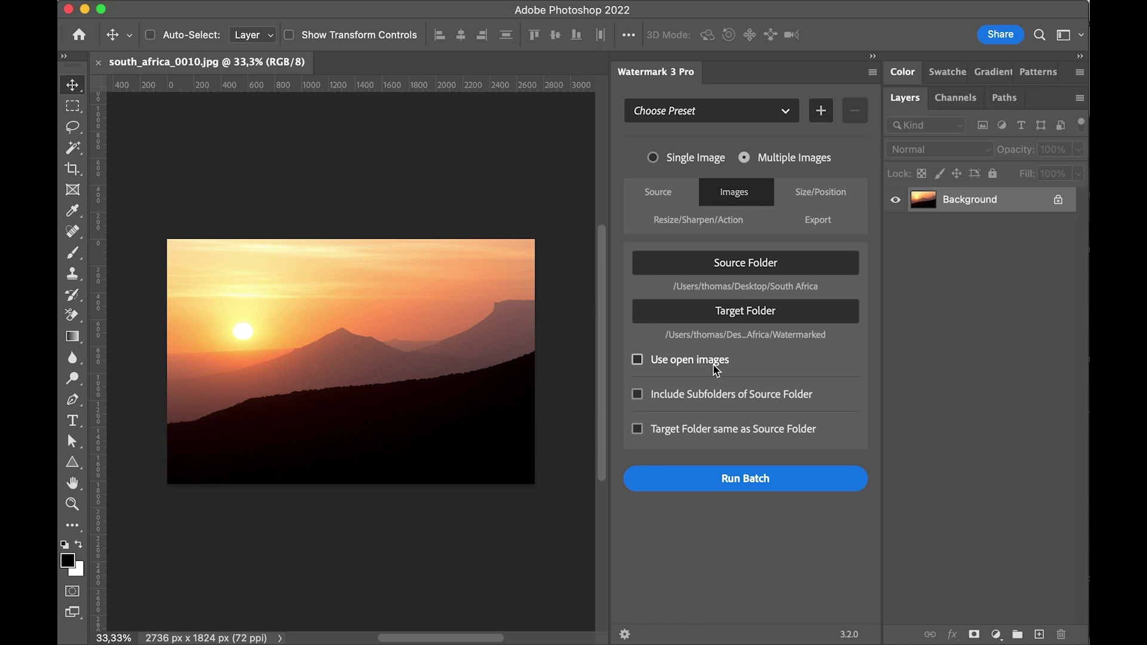
# - Step through the Size/Position and Resize/Sharpen/Action tabs to the Export settings
pyautogui.click(815, 198)
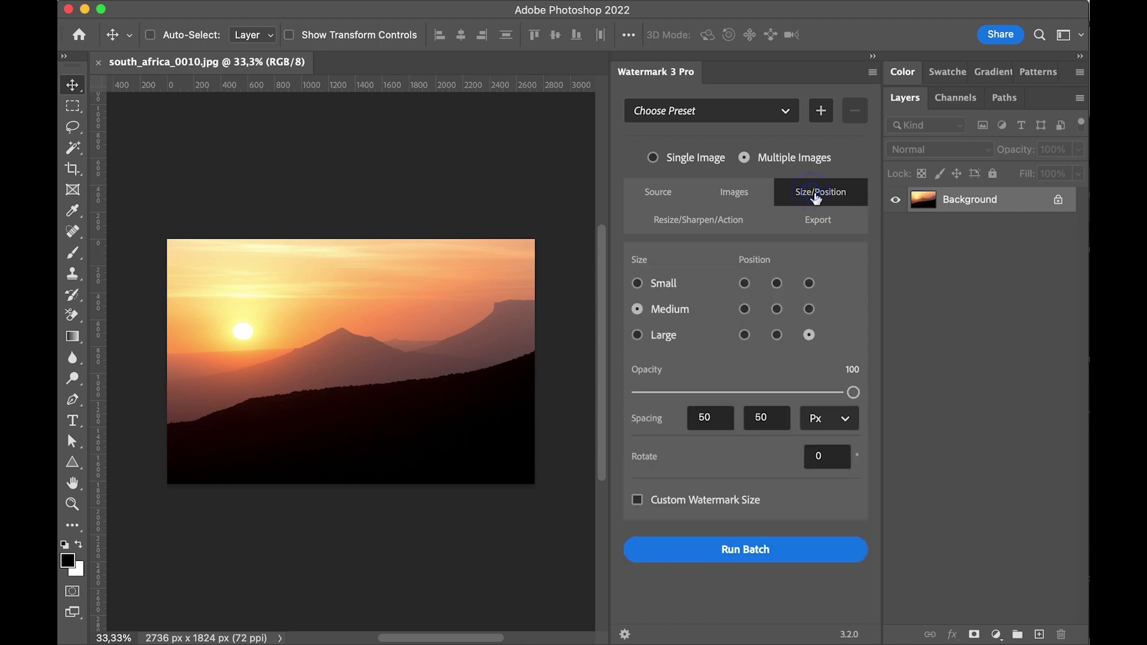
pyautogui.click(645, 226)
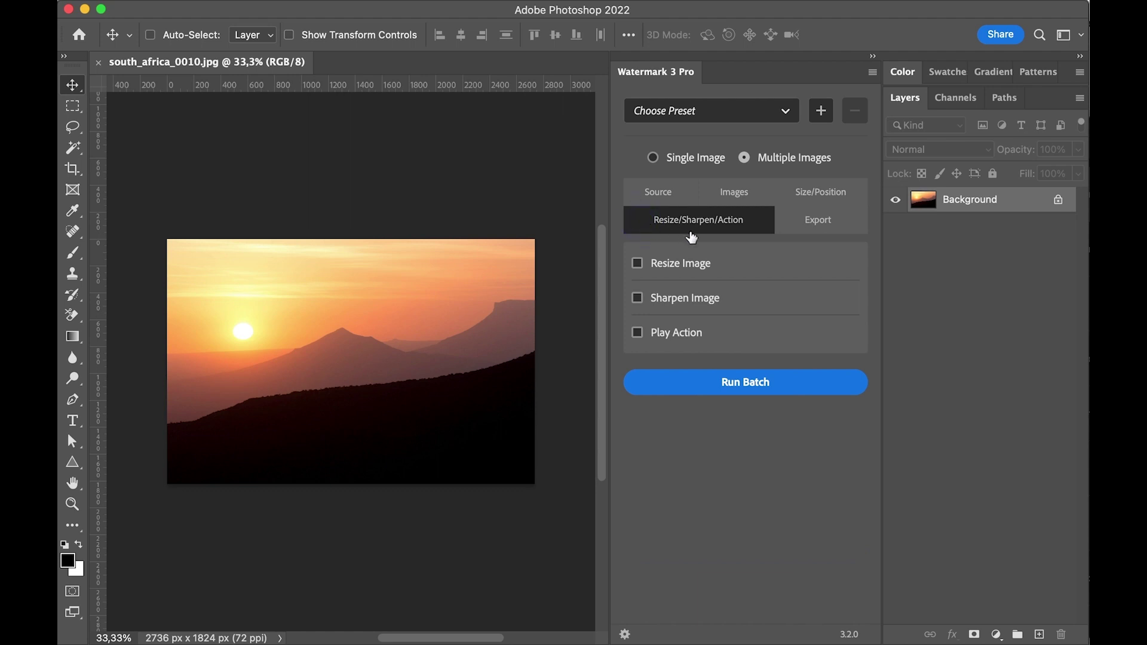
pyautogui.click(822, 220)
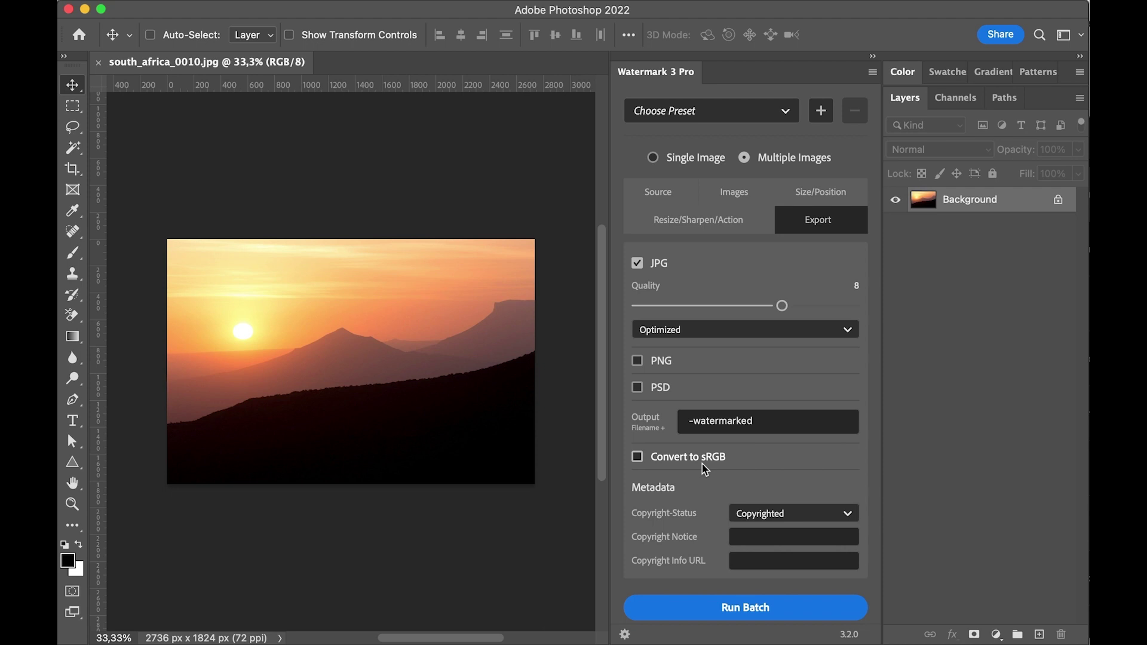
# - Enter the photographer's name as Copyright Notice and pixelsucht.net as info URL, then run the batch
pyautogui.click(770, 540)
pyautogui.write('Thomas Zagl')
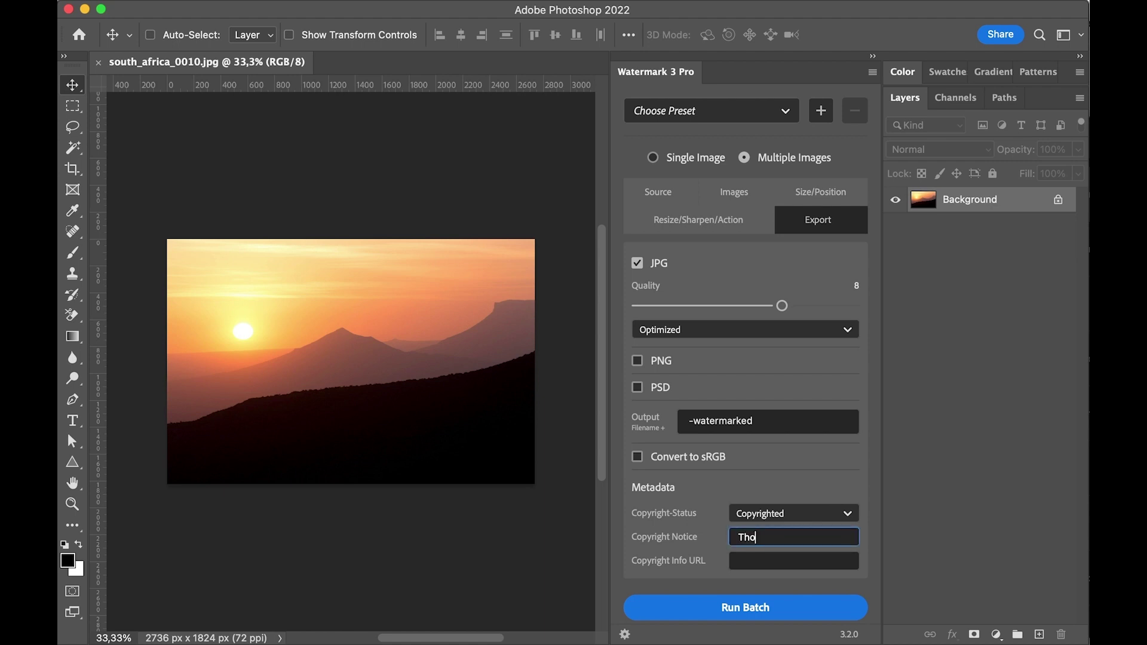
pyautogui.write('er')
pyautogui.click(794, 560)
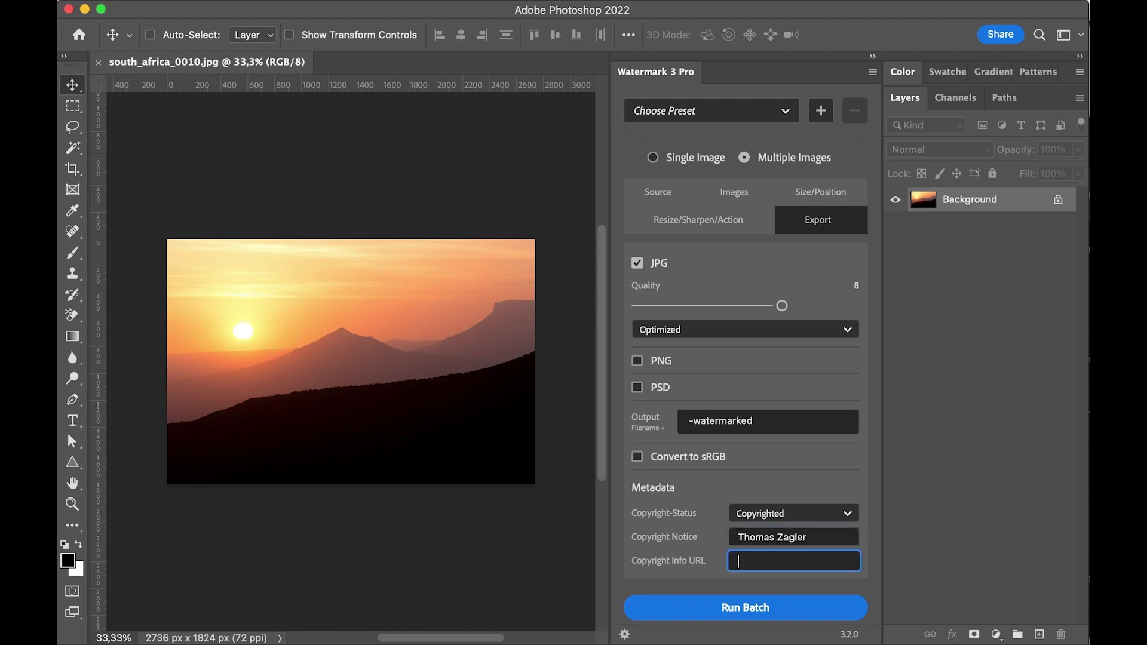
pyautogui.write('pixelsucht.net')
pyautogui.click(807, 616)
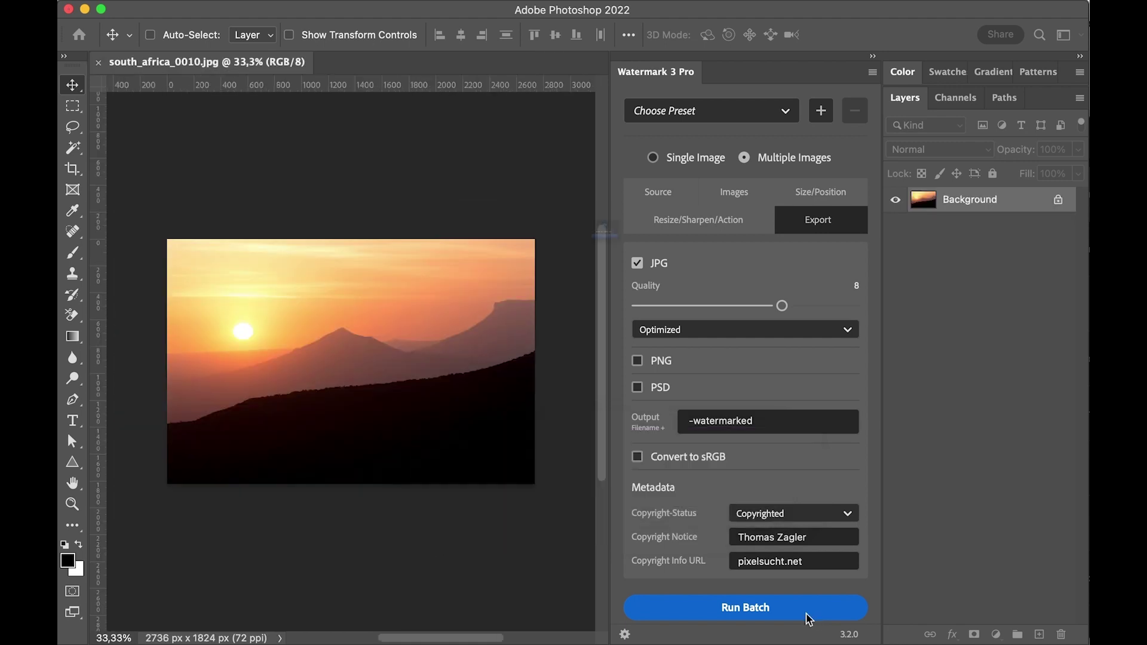
# - Dismiss the success message and preview the watermarked photos in Finder's Watermarked folder
pyautogui.click(639, 286)
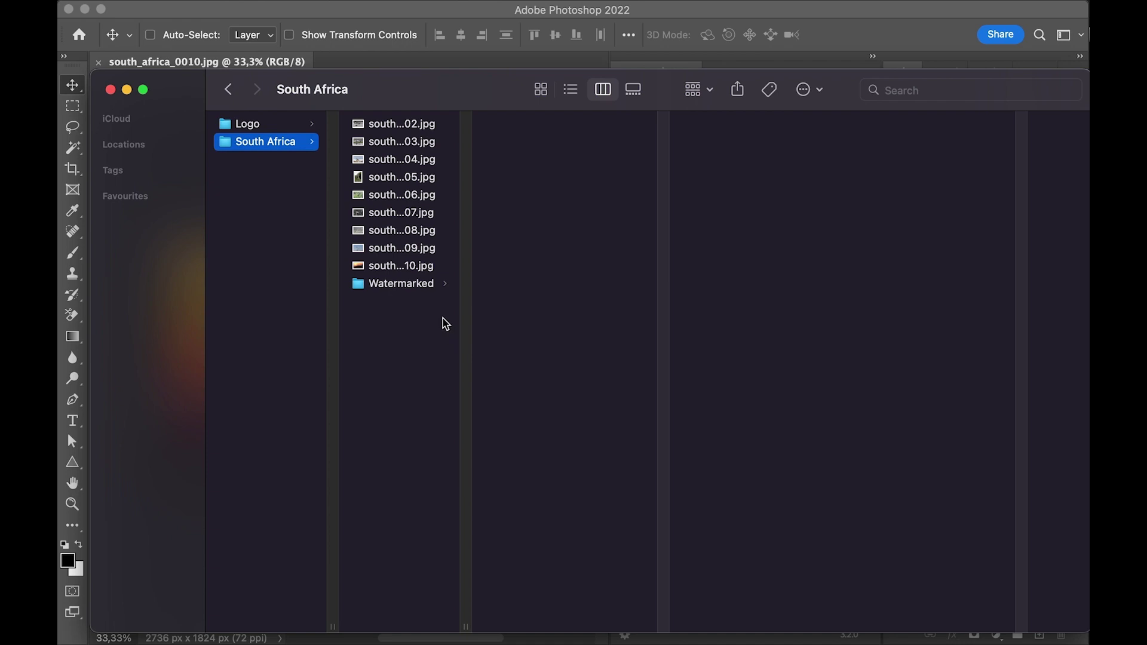
pyautogui.click(425, 286)
pyautogui.click(525, 179)
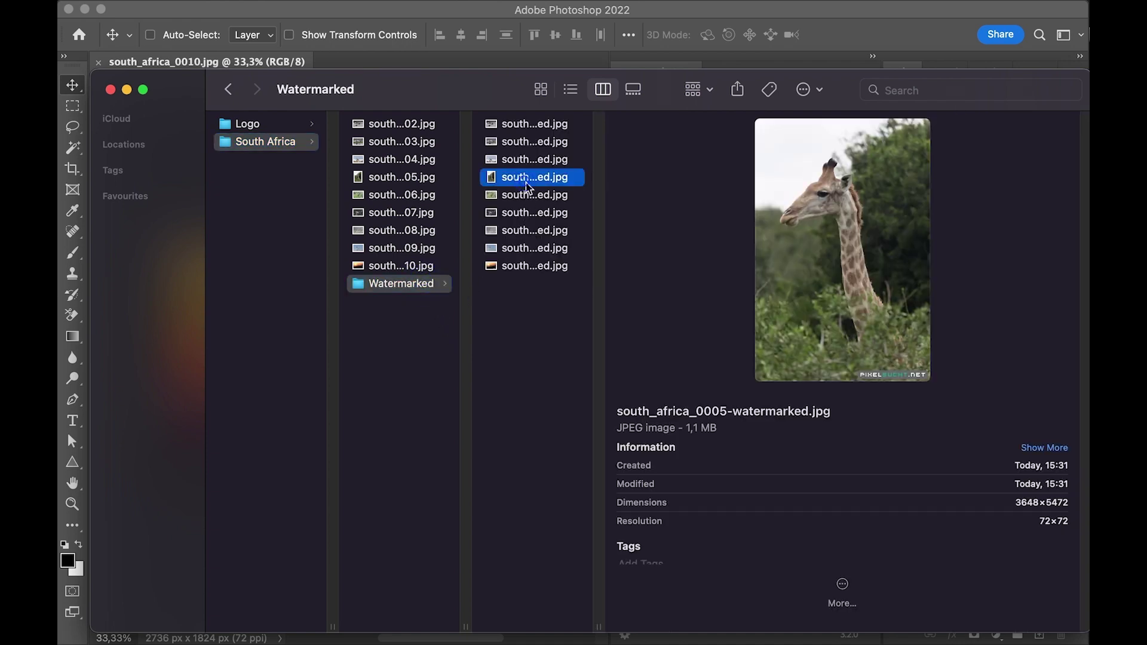
pyautogui.click(527, 192)
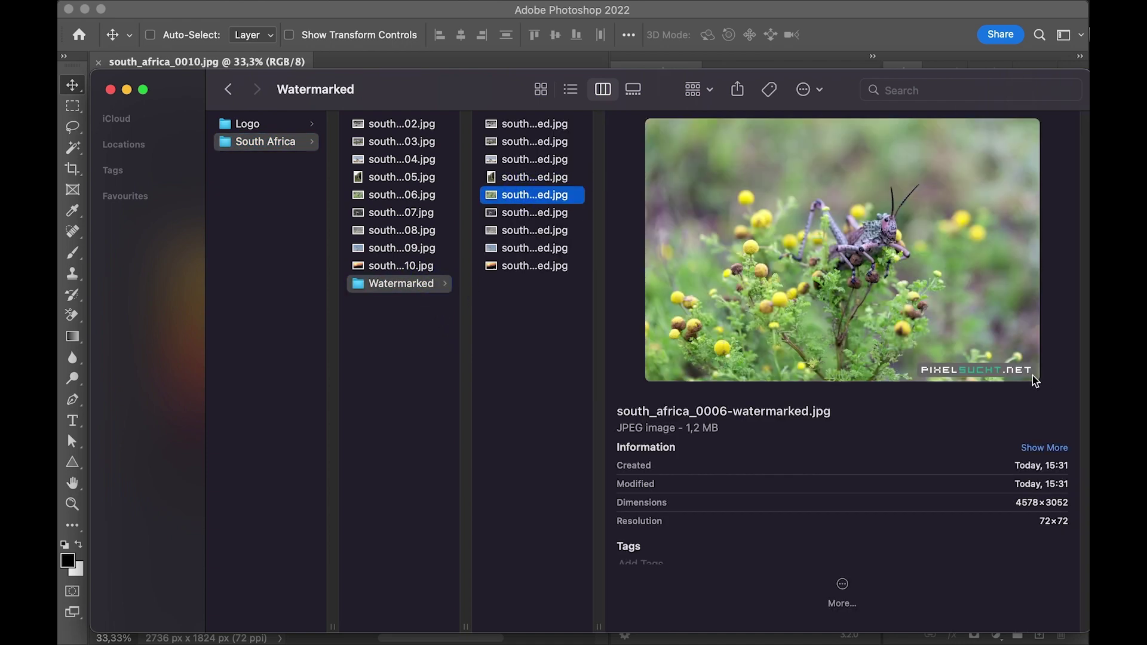
pyautogui.press('Down')
pyautogui.press('Down')
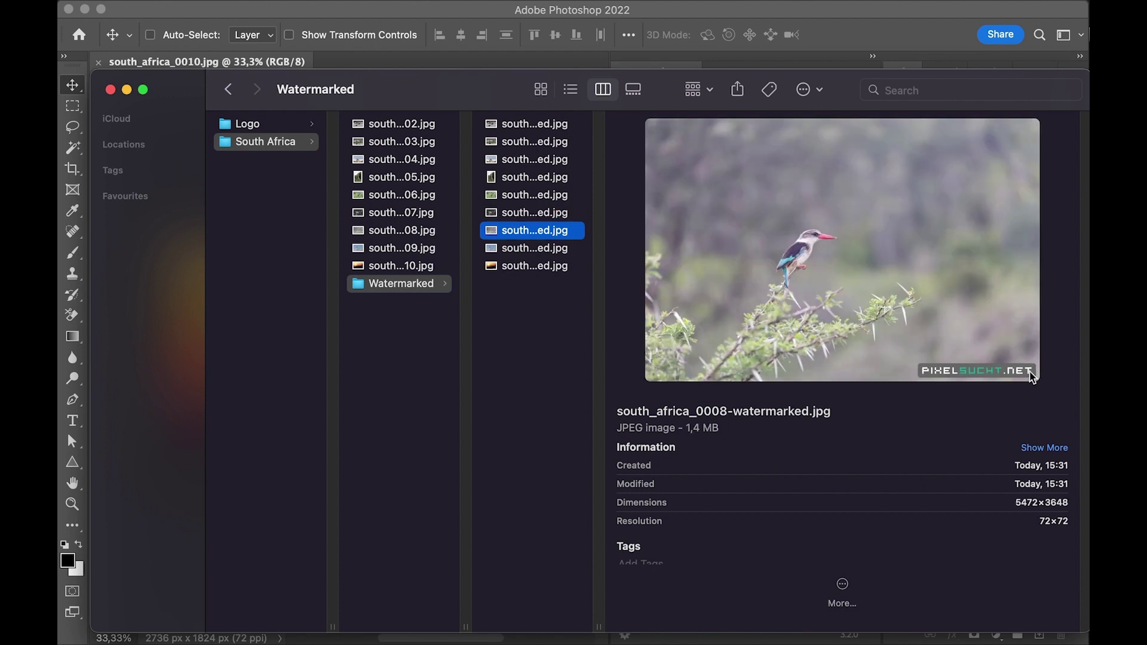
pyautogui.press('Down')
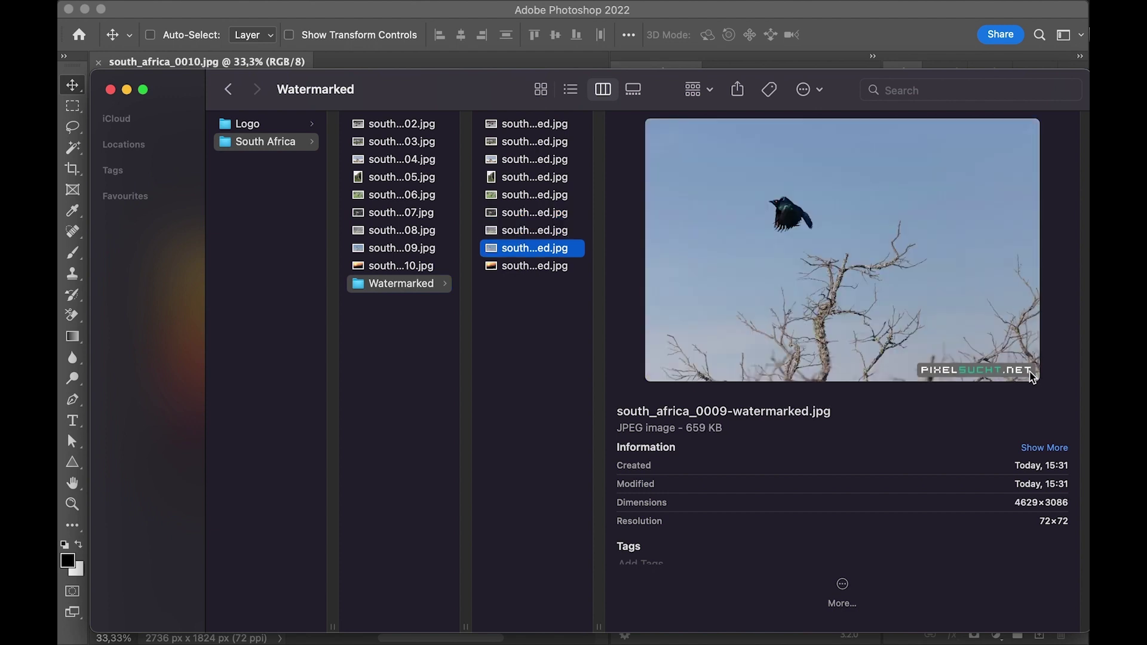